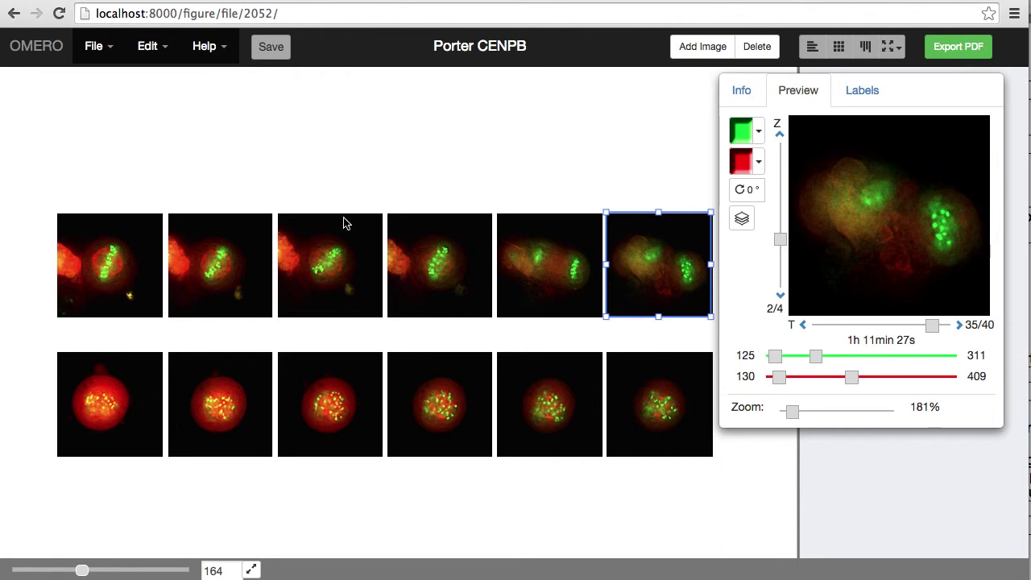
Show a white 10 µm scale bar on the last image of both rows, keeping the existing pixel size.
{"action": "left_click", "coordinate": [133, 239]}
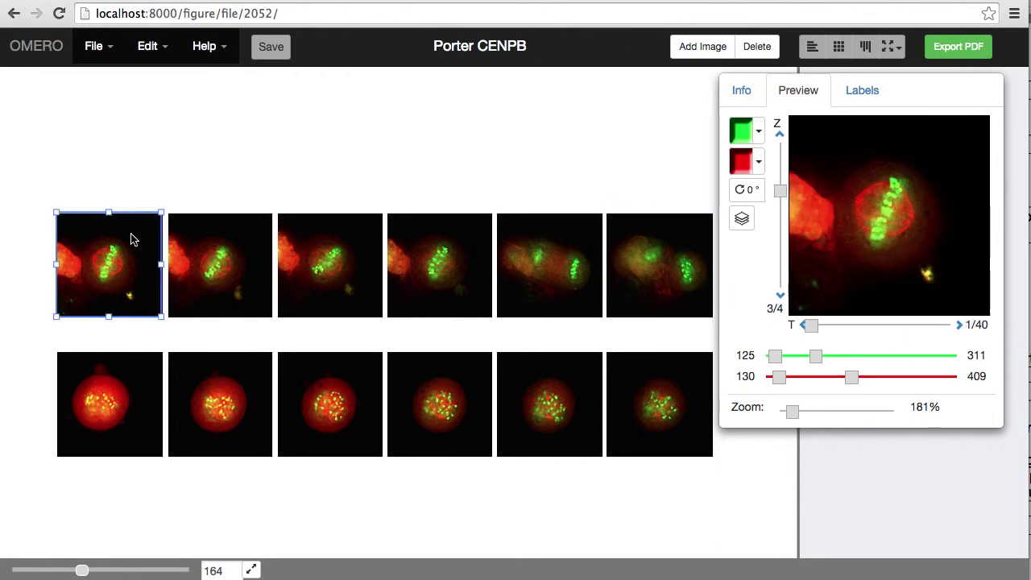
{"action": "left_click", "coordinate": [871, 94]}
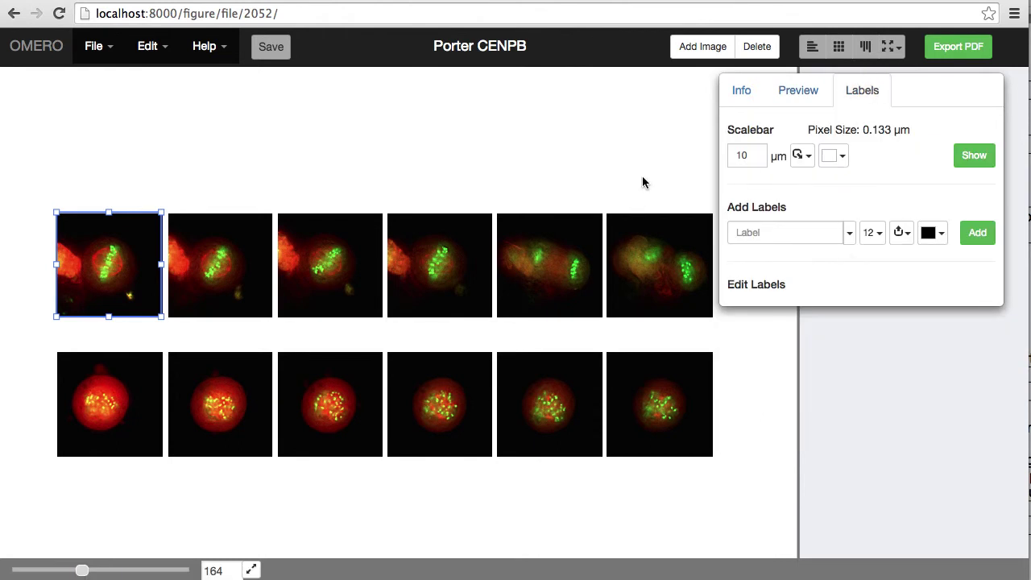
{"action": "left_click_drag", "start_coordinate": [643, 177], "coordinate": [682, 431]}
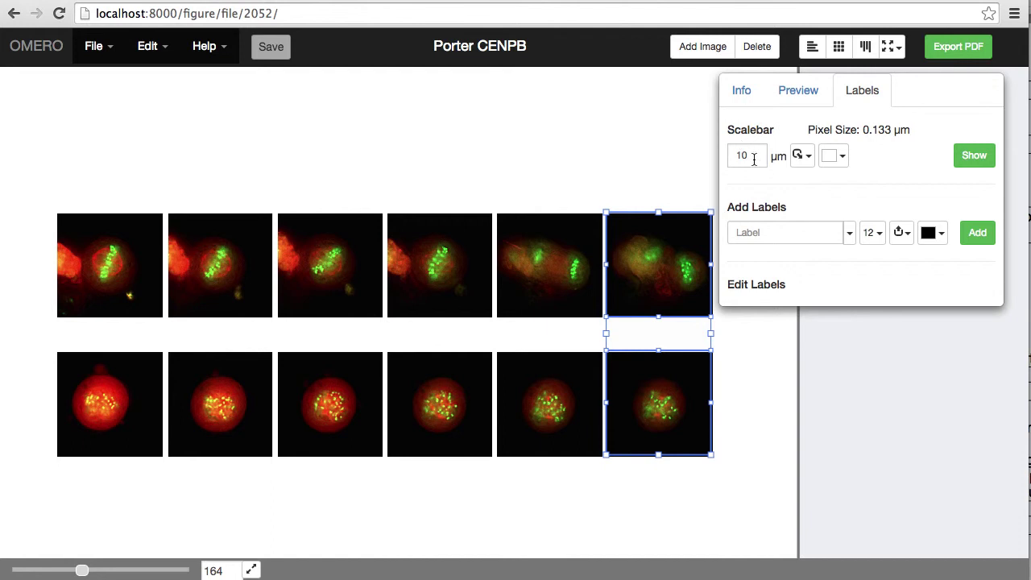
{"action": "left_click", "coordinate": [890, 134]}
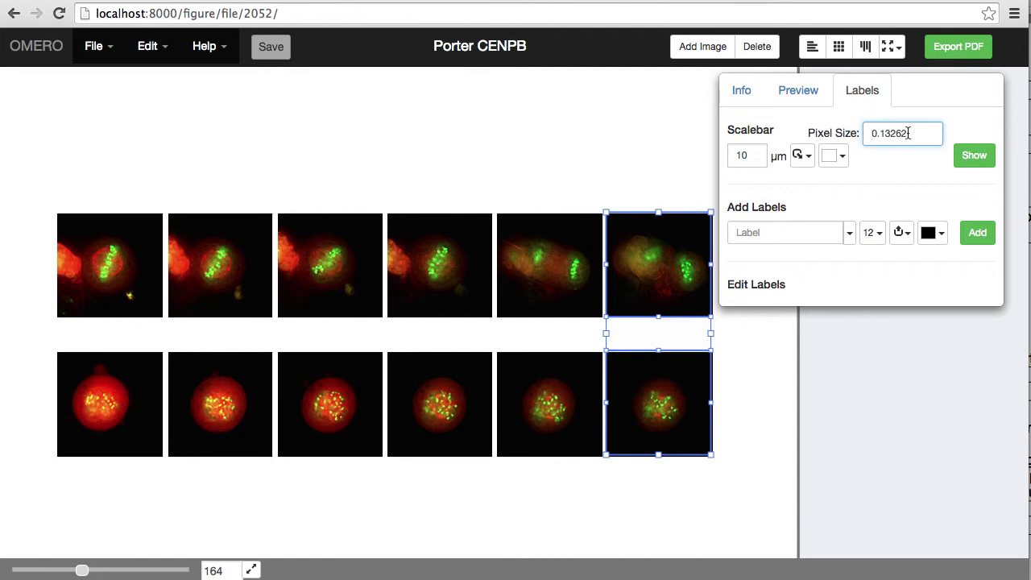
{"action": "key", "text": "Return"}
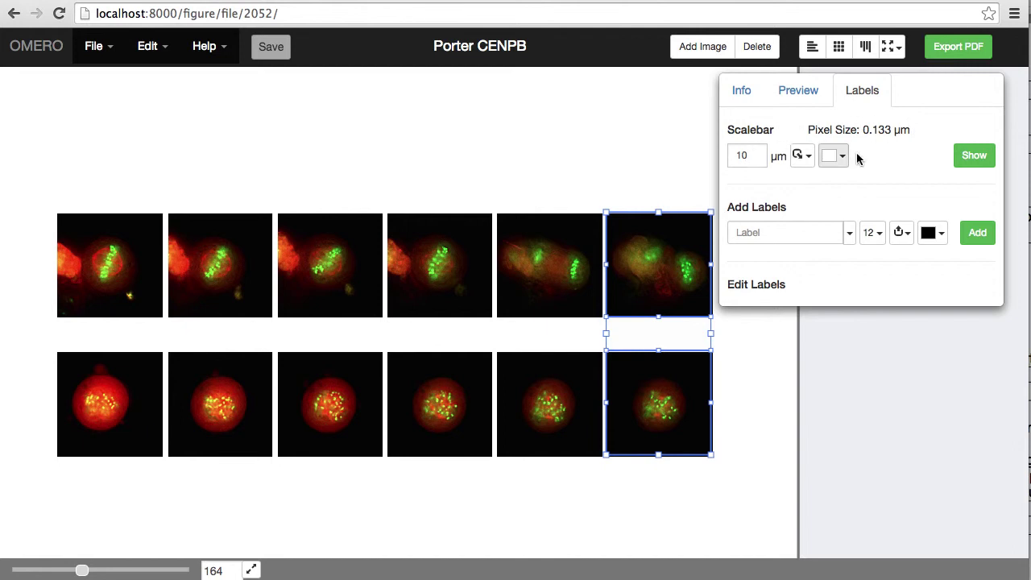
{"action": "left_click", "coordinate": [974, 157]}
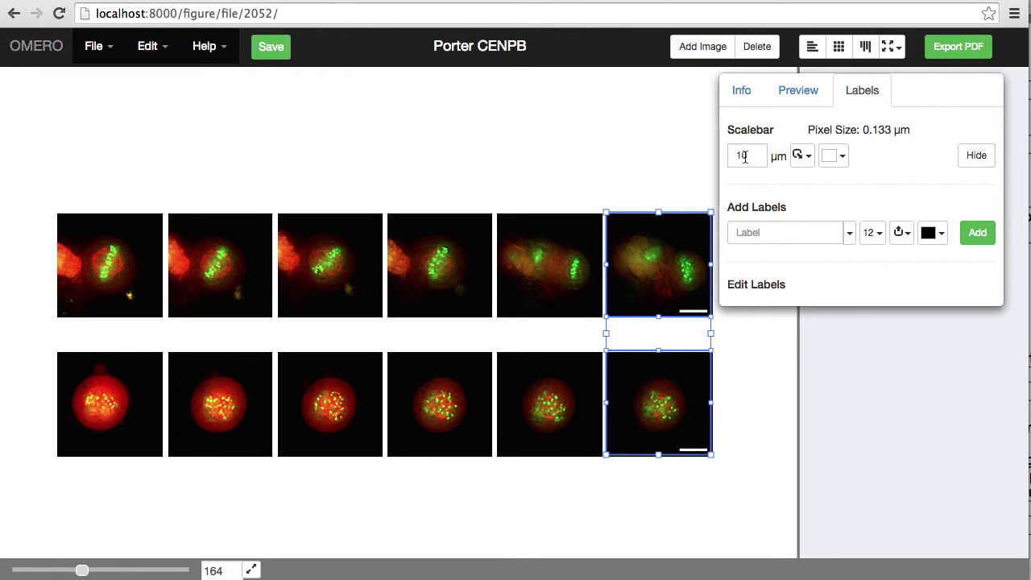
Try a scale bar length of 5 µm on the two selected images and set it back to 10 µm.
{"action": "left_click_drag", "start_coordinate": [747, 157], "coordinate": [714, 157]}
{"action": "type", "text": "5"}
{"action": "key", "text": "Return"}
{"action": "left_click", "coordinate": [742, 157]}
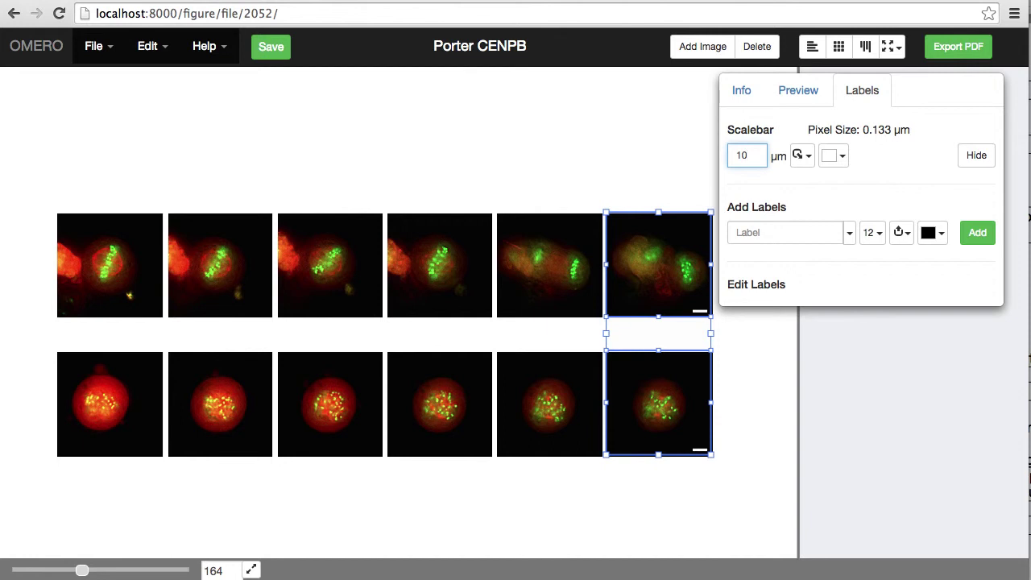
{"action": "key", "text": "Return"}
Try the scale bars in the bottom left corner of the selected images and return them to the bottom right.
{"action": "left_click", "coordinate": [806, 158]}
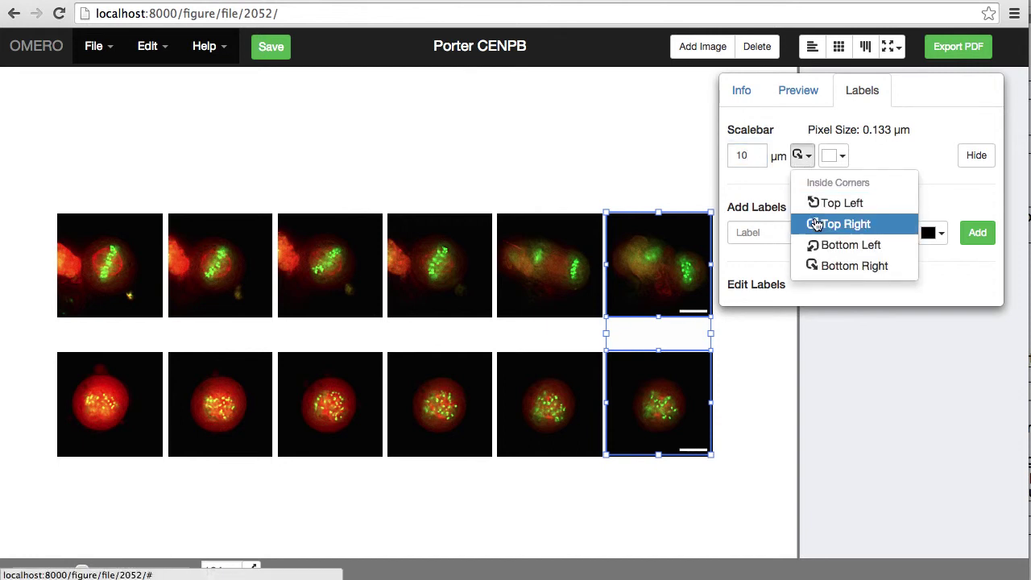
{"action": "left_click", "coordinate": [816, 247]}
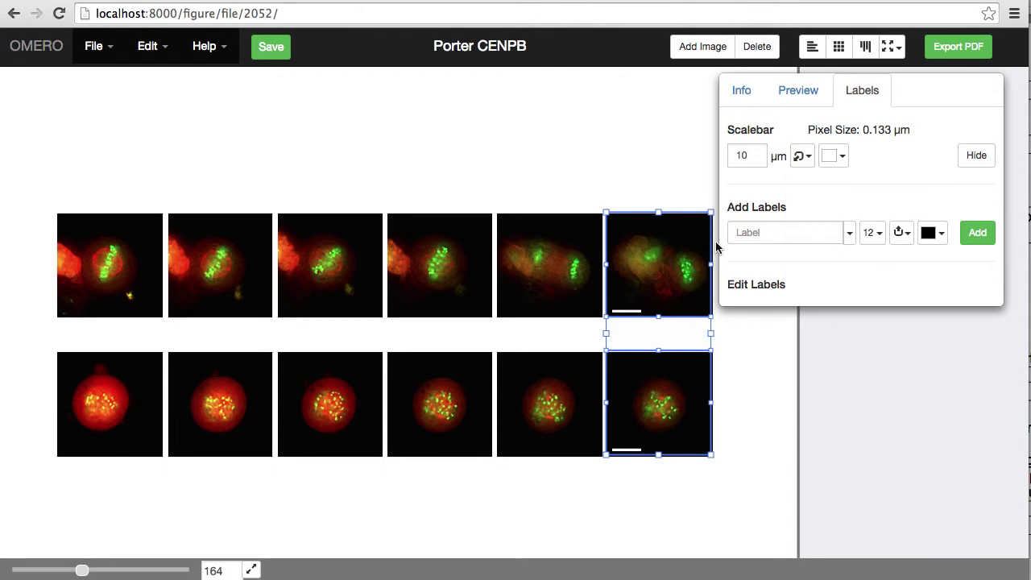
{"action": "left_click", "coordinate": [810, 162]}
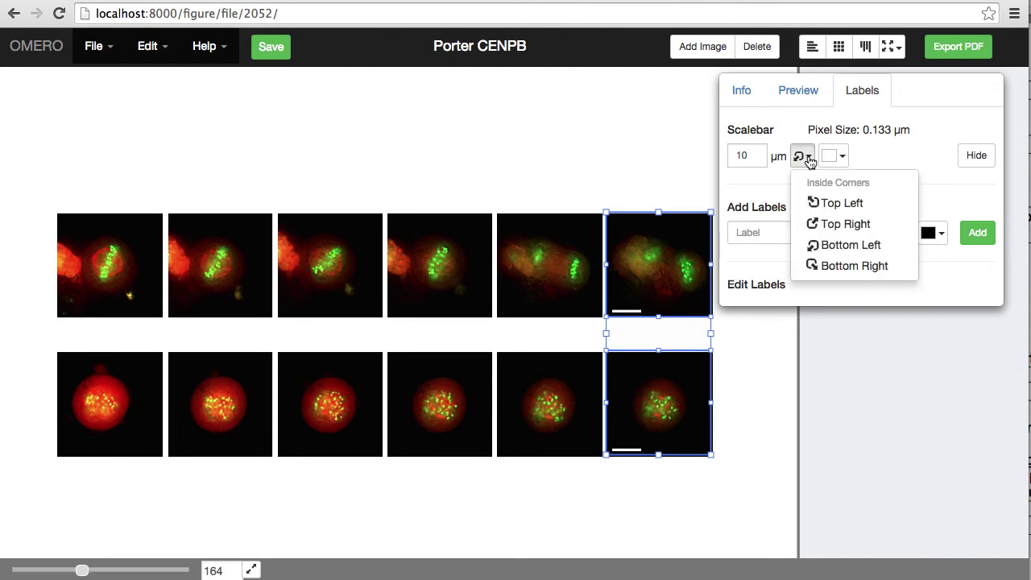
{"action": "left_click", "coordinate": [834, 265]}
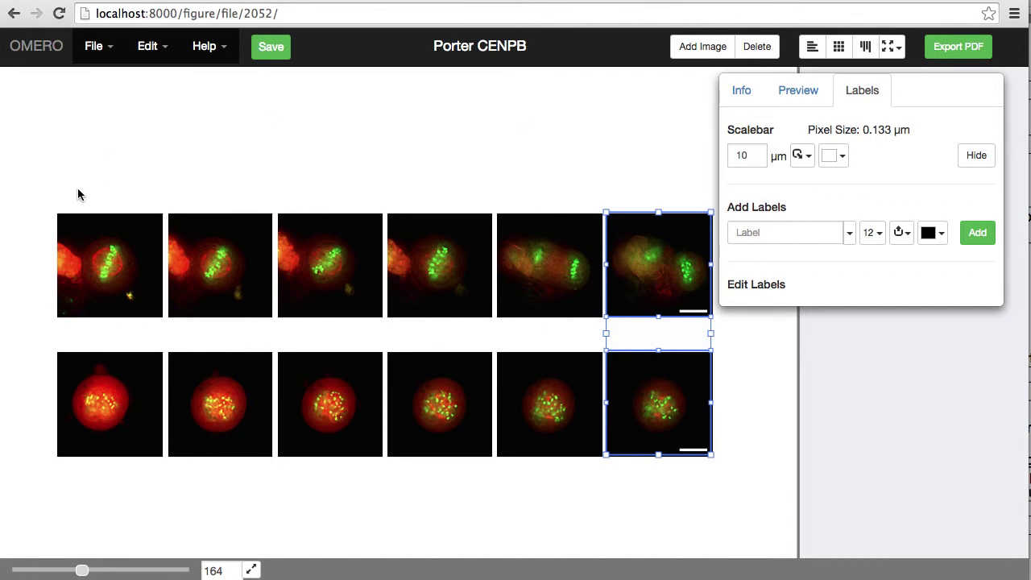
Add a black size 12 label "Control" at the left vertical position outside the upper row's first image.
{"action": "left_click_drag", "start_coordinate": [89, 188], "coordinate": [121, 406]}
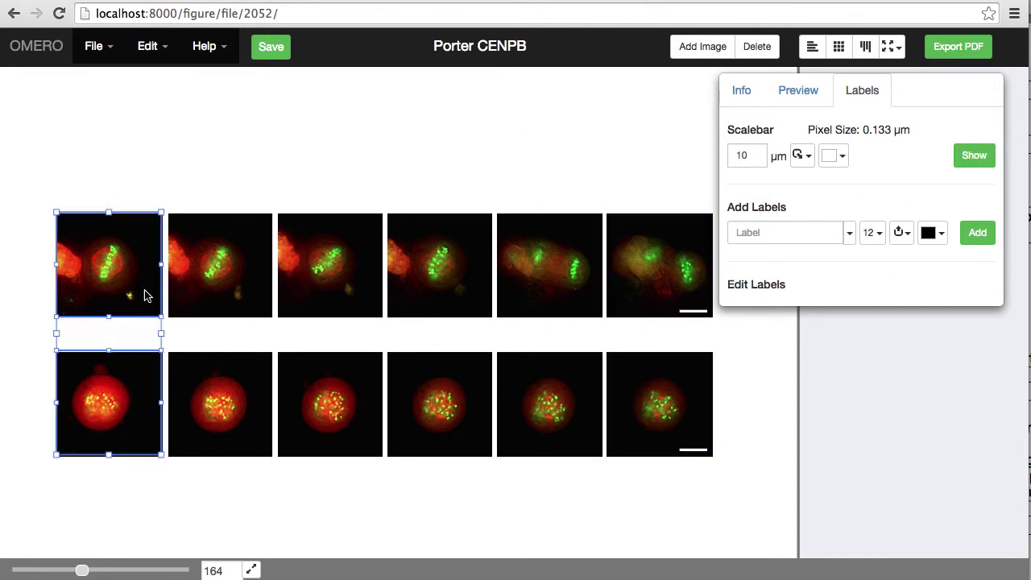
{"action": "left_click", "coordinate": [109, 203]}
{"action": "left_click", "coordinate": [105, 274]}
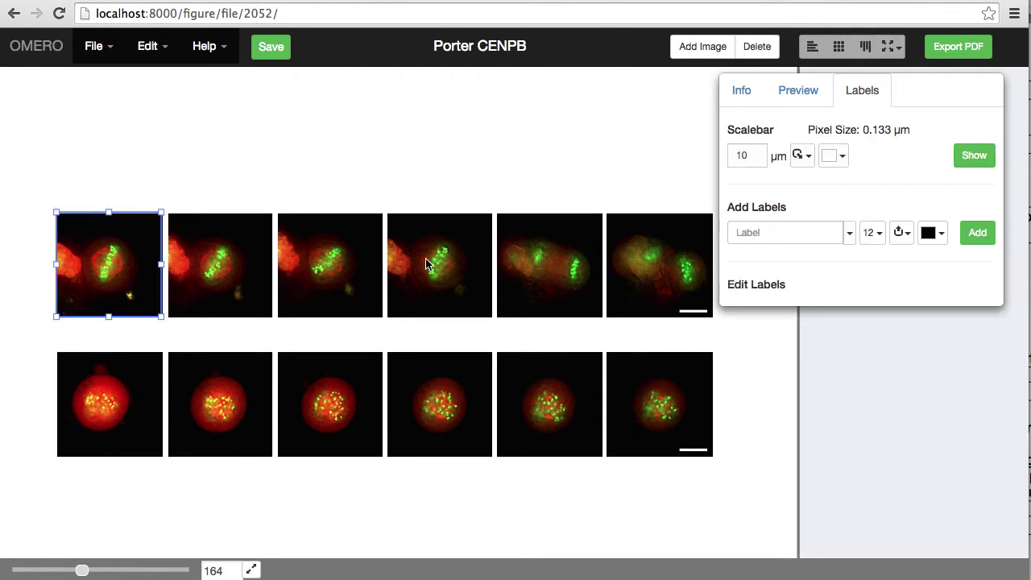
{"action": "left_click", "coordinate": [778, 235]}
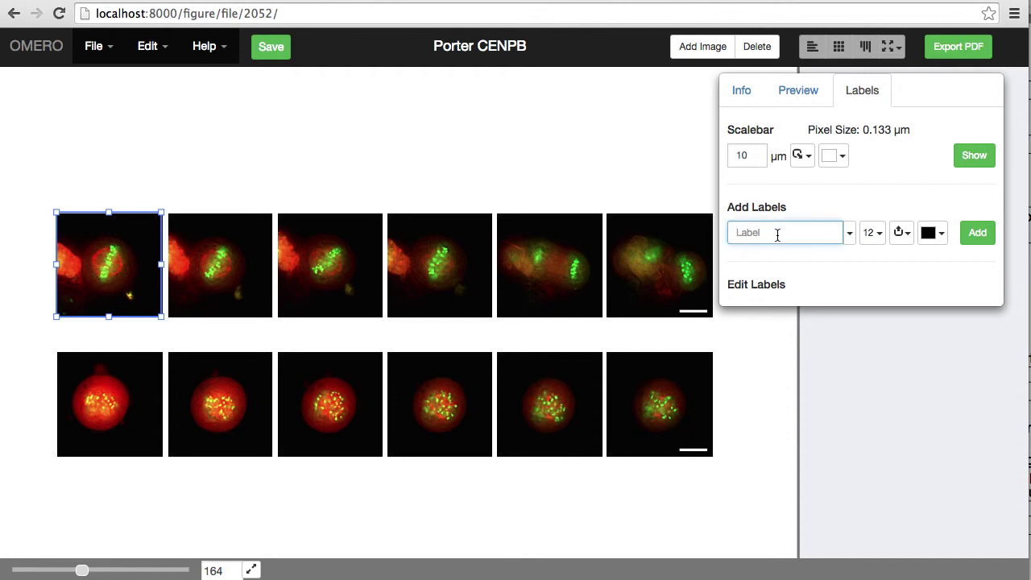
{"action": "type", "text": "Control"}
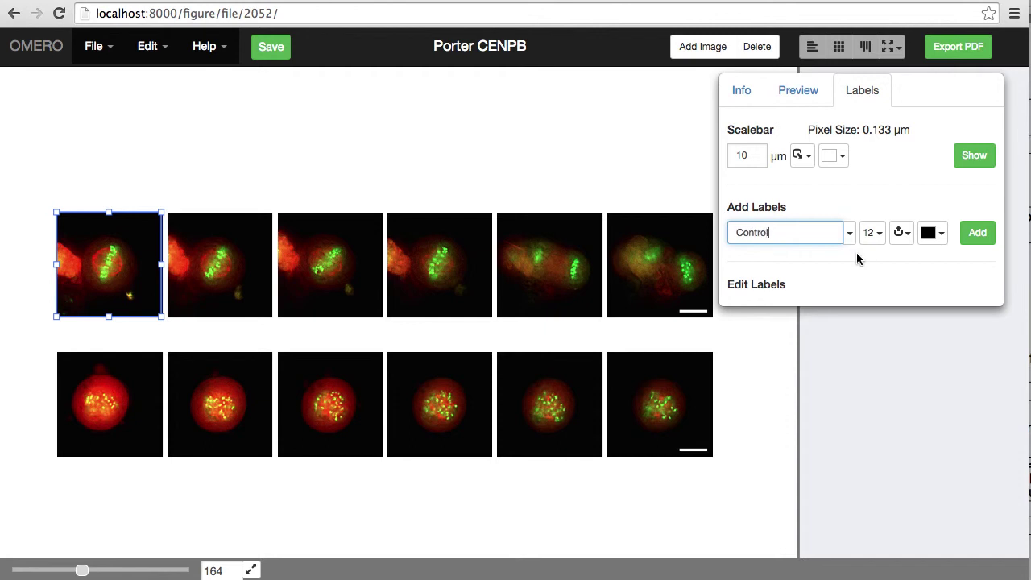
{"action": "left_click", "coordinate": [902, 234]}
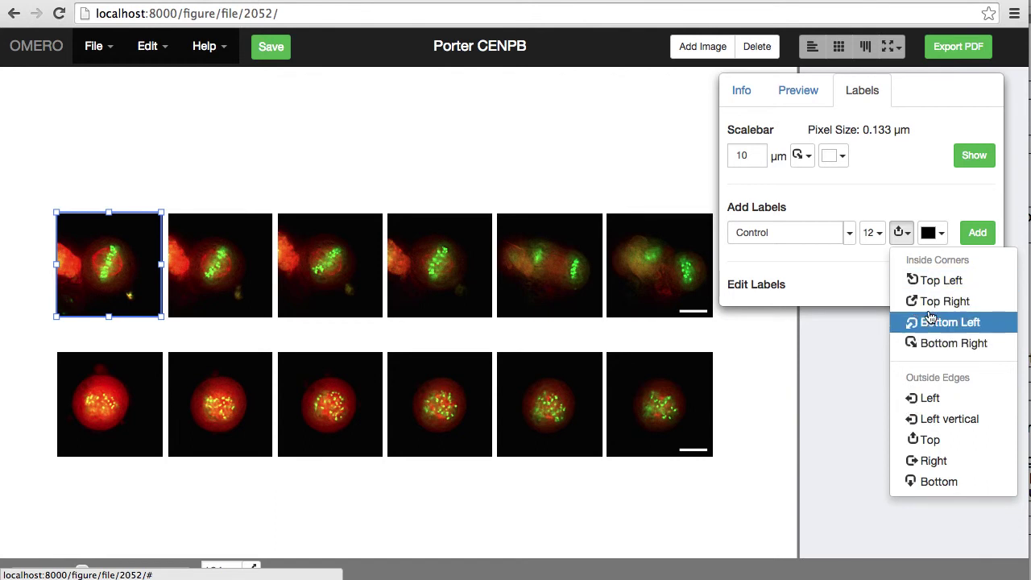
{"action": "left_click", "coordinate": [932, 420]}
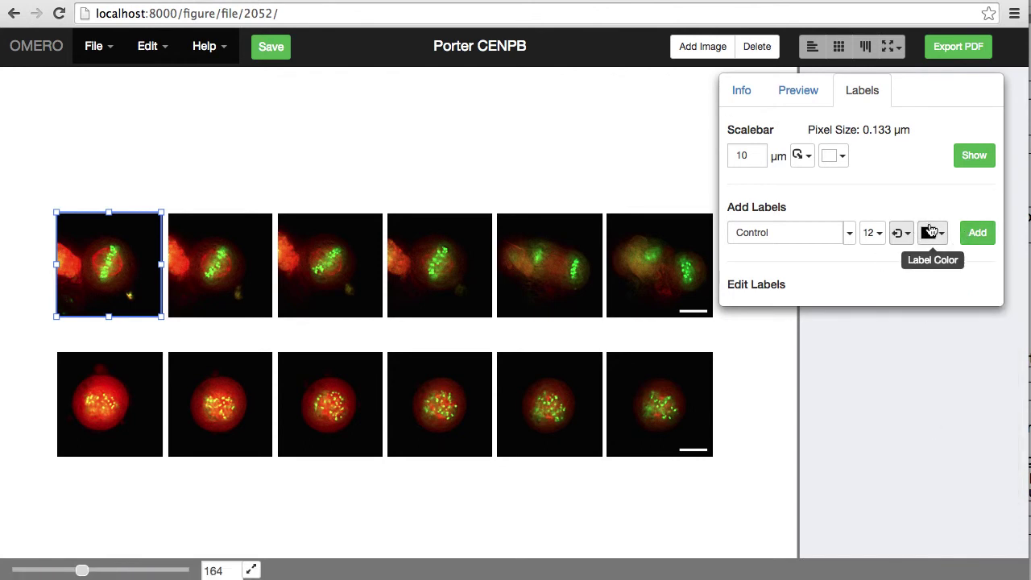
{"action": "left_click", "coordinate": [977, 234]}
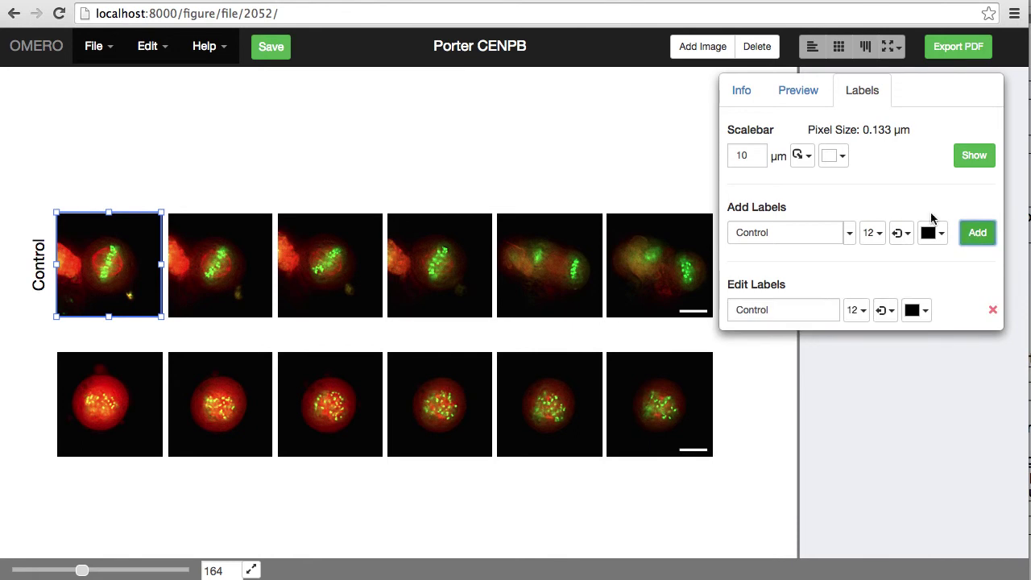
Add the label "siRNAi" vertically along the left edge of the lower row's first image.
{"action": "left_click", "coordinate": [125, 394], "text": "shift"}
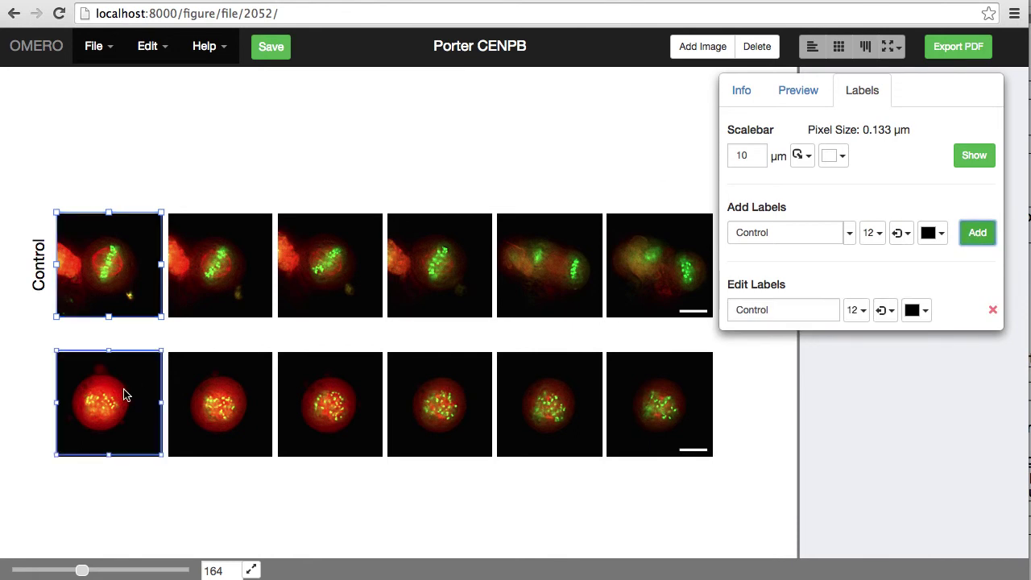
{"action": "left_click", "coordinate": [125, 395]}
{"action": "double_click", "coordinate": [775, 232]}
{"action": "type", "text": "siRNAi"}
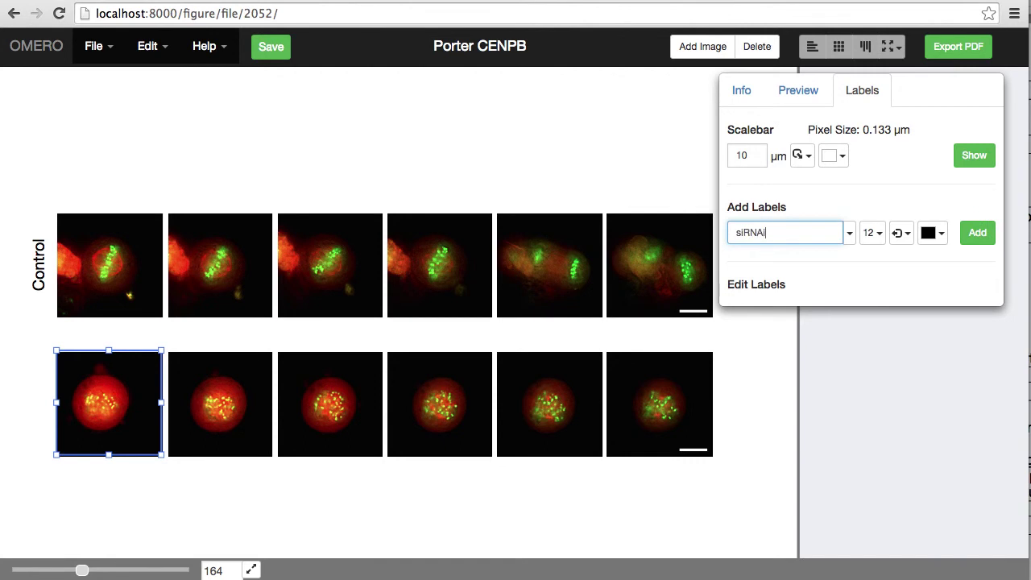
{"action": "key", "text": "Return"}
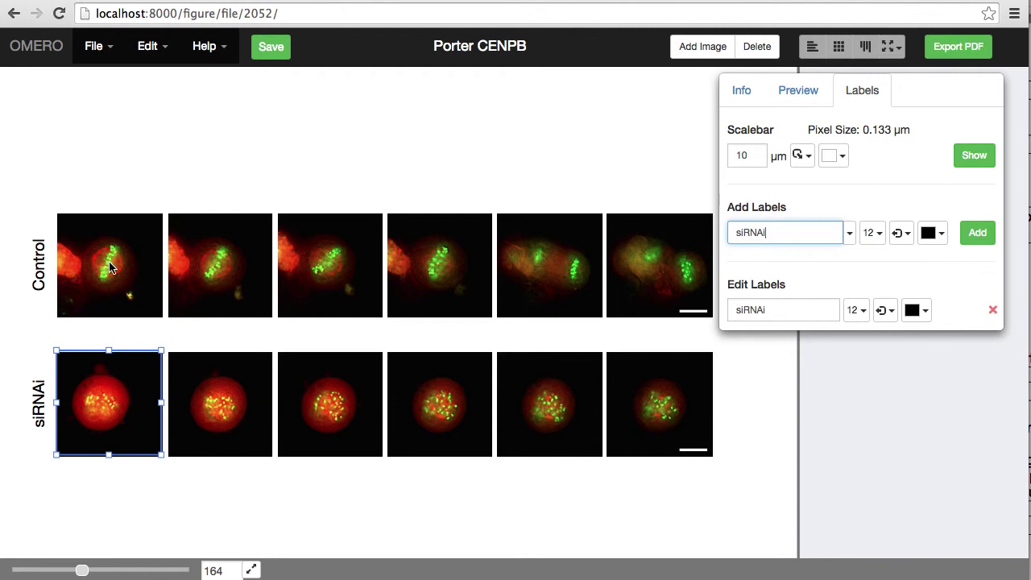
Add channel-based labels at font size 10 inside the bottom right corner of both rows' first images.
{"action": "left_click", "coordinate": [108, 210]}
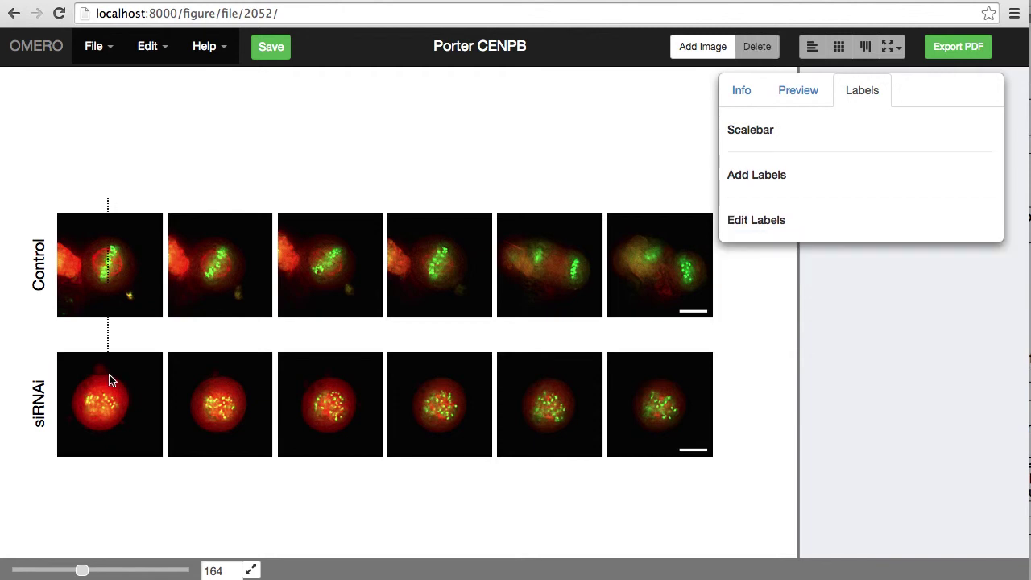
{"action": "left_click_drag", "start_coordinate": [108, 339], "coordinate": [109, 400]}
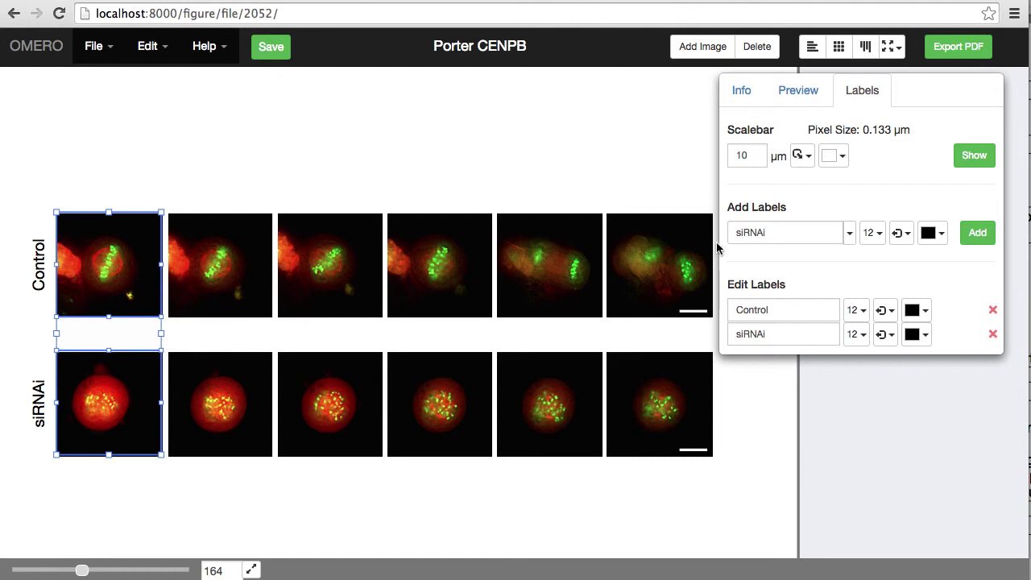
{"action": "left_click", "coordinate": [852, 234]}
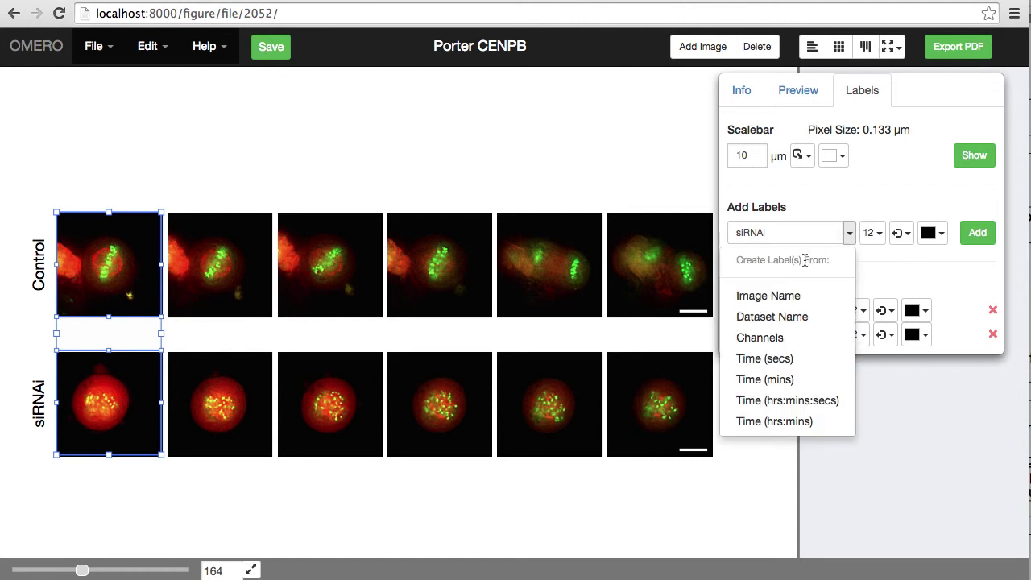
{"action": "left_click", "coordinate": [790, 338]}
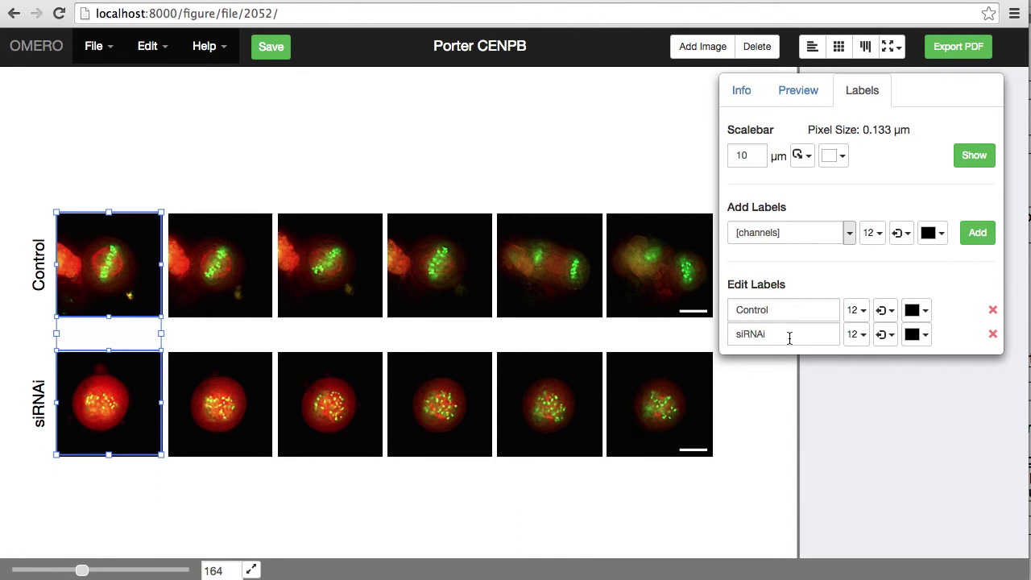
{"action": "left_click", "coordinate": [902, 235]}
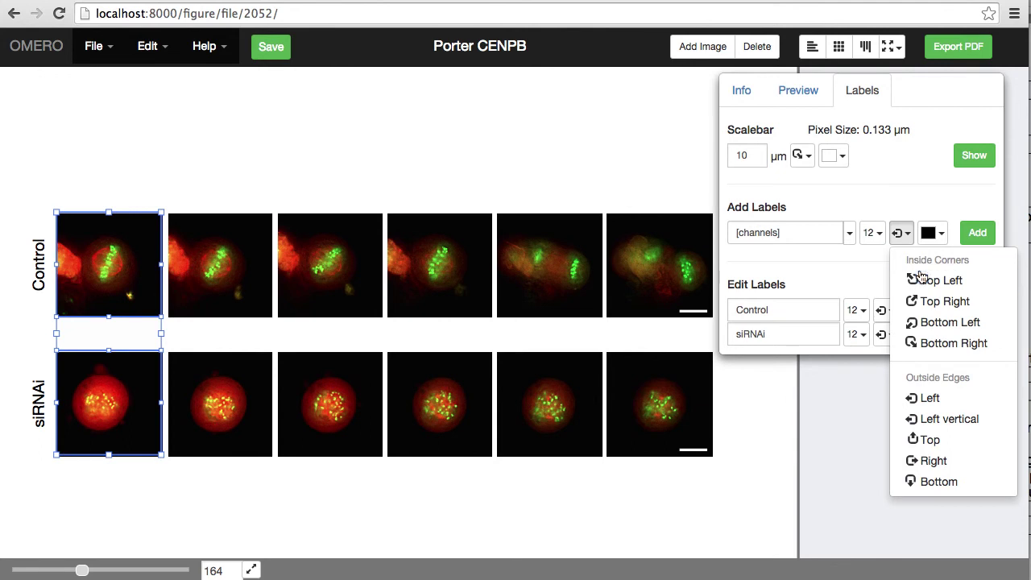
{"action": "left_click", "coordinate": [932, 342]}
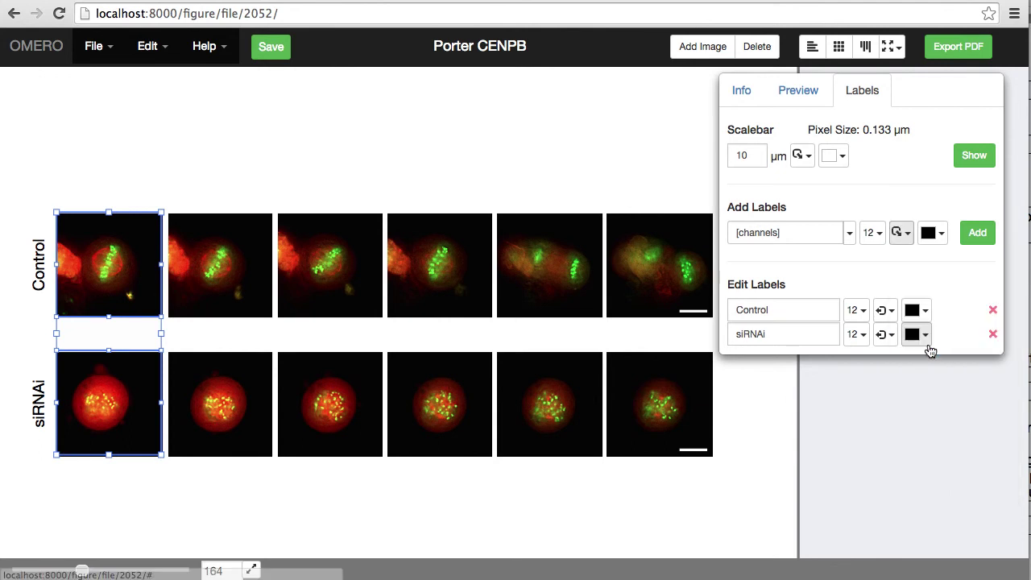
{"action": "left_click", "coordinate": [878, 236]}
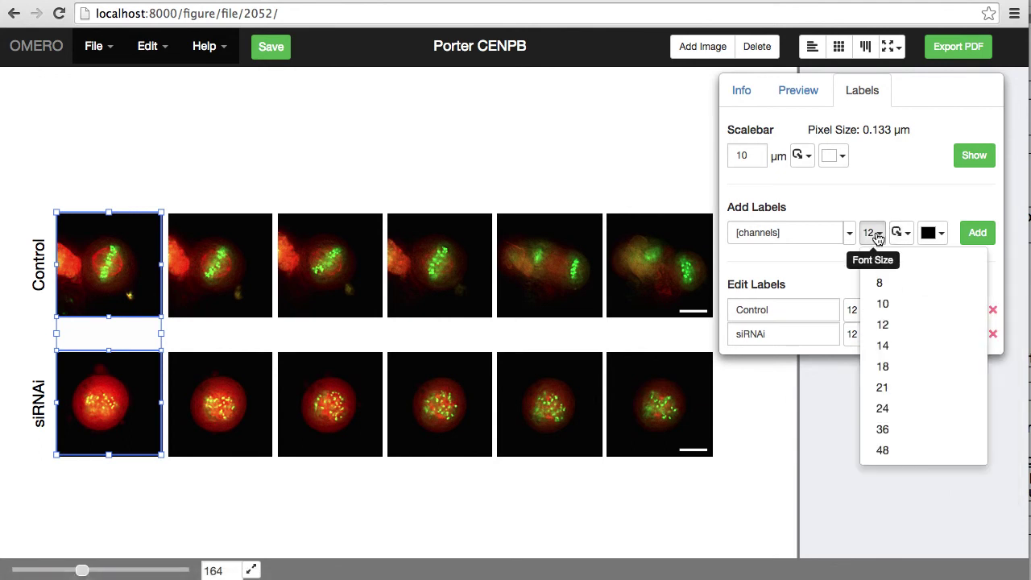
{"action": "left_click", "coordinate": [878, 301]}
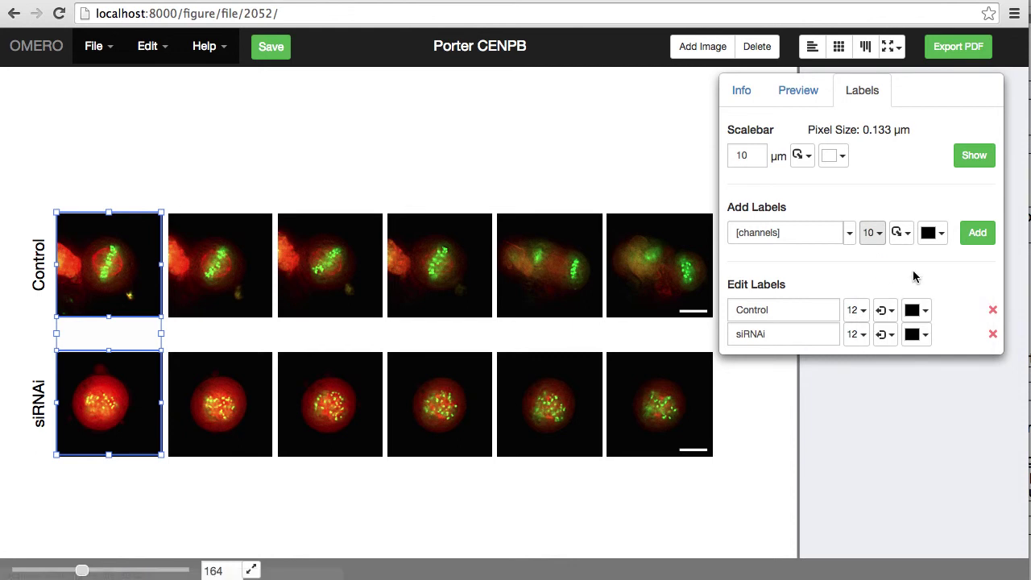
{"action": "left_click", "coordinate": [978, 233]}
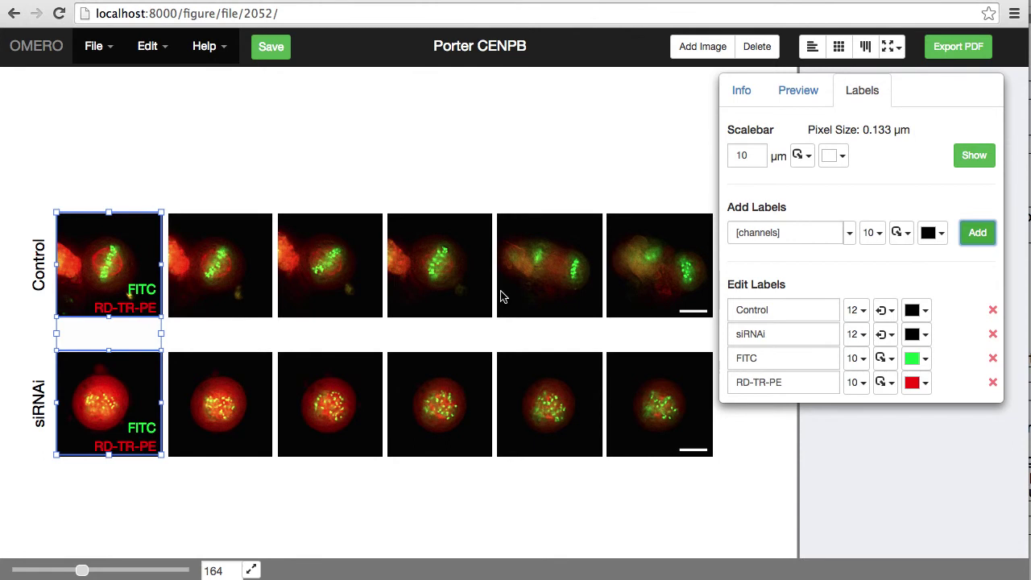
Rename the green FITC channel label on both selected images to "ACA".
{"action": "left_click", "coordinate": [770, 361]}
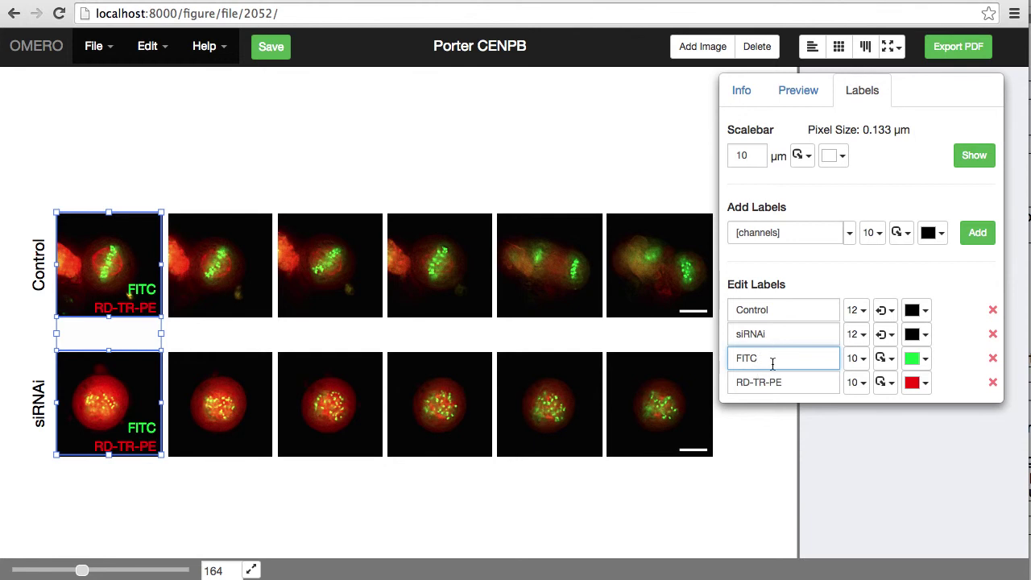
{"action": "left_click_drag", "start_coordinate": [769, 361], "coordinate": [703, 359]}
{"action": "type", "text": "ACA"}
{"action": "key", "text": "Return"}
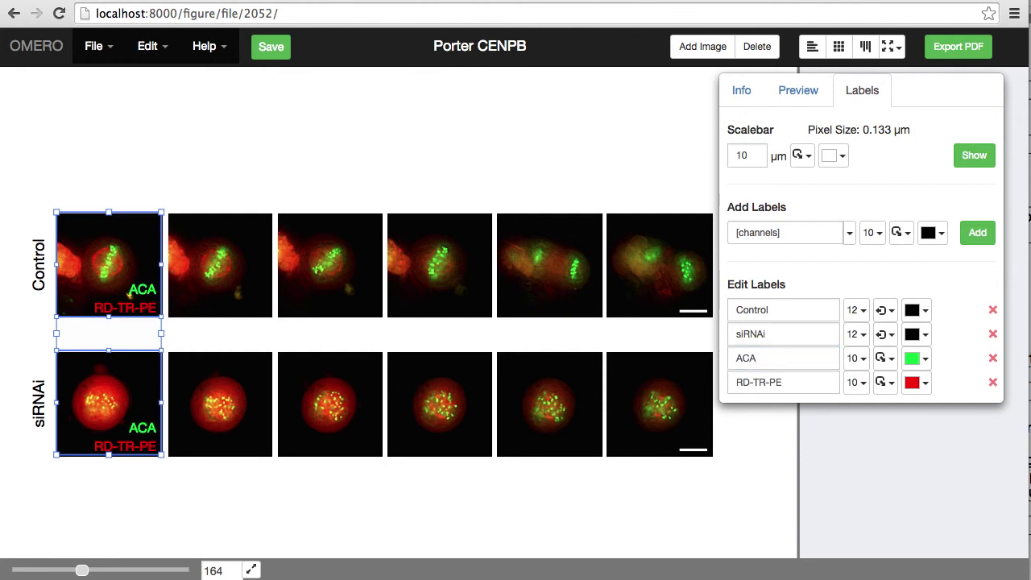
Rename the red RD-TR-PE channel label on both images to "microtules" and clear the selection.
{"action": "left_click_drag", "start_coordinate": [796, 381], "coordinate": [732, 380]}
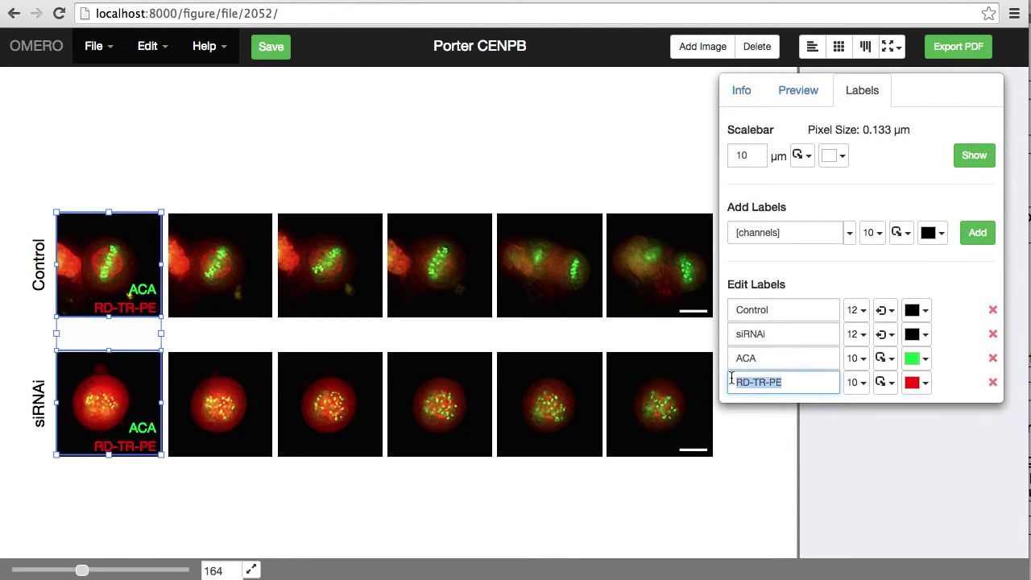
{"action": "type", "text": "microtules"}
{"action": "key", "text": "Return"}
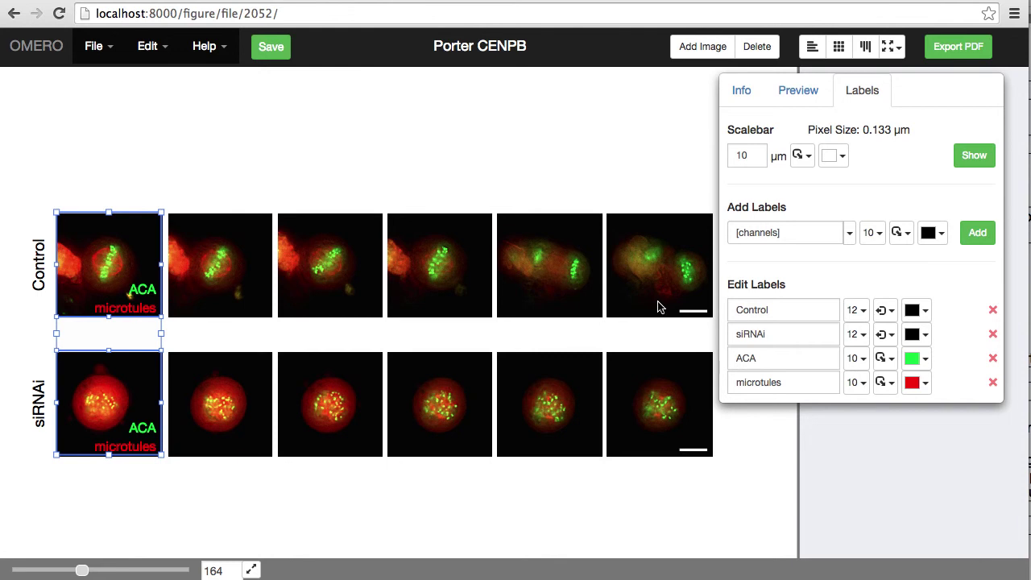
{"action": "left_click", "coordinate": [172, 174]}
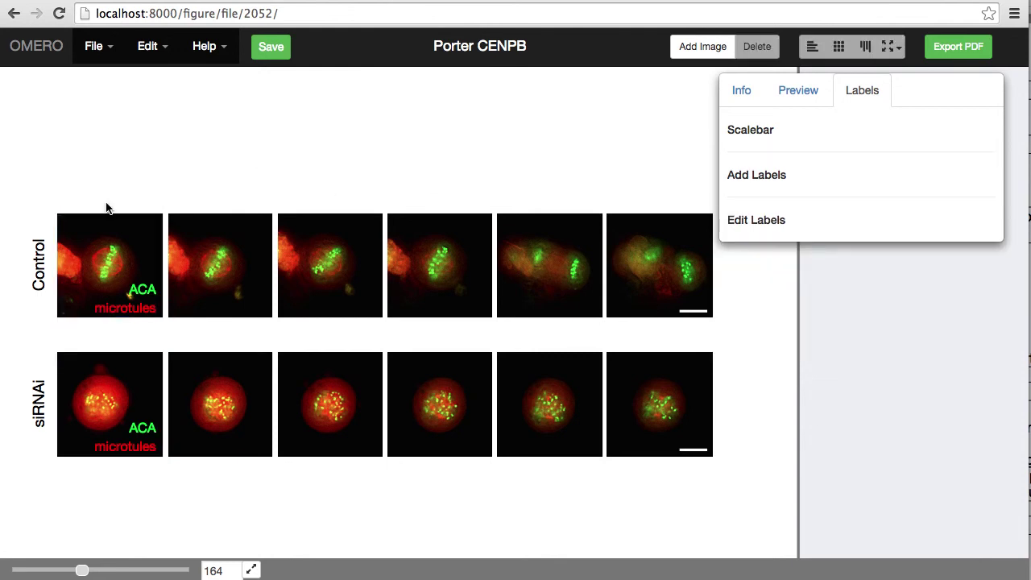
Add white time labels in hrs:mins:secs format at font size 10 inside the top left corner of all twelve images.
{"action": "left_click_drag", "start_coordinate": [100, 185], "coordinate": [653, 400]}
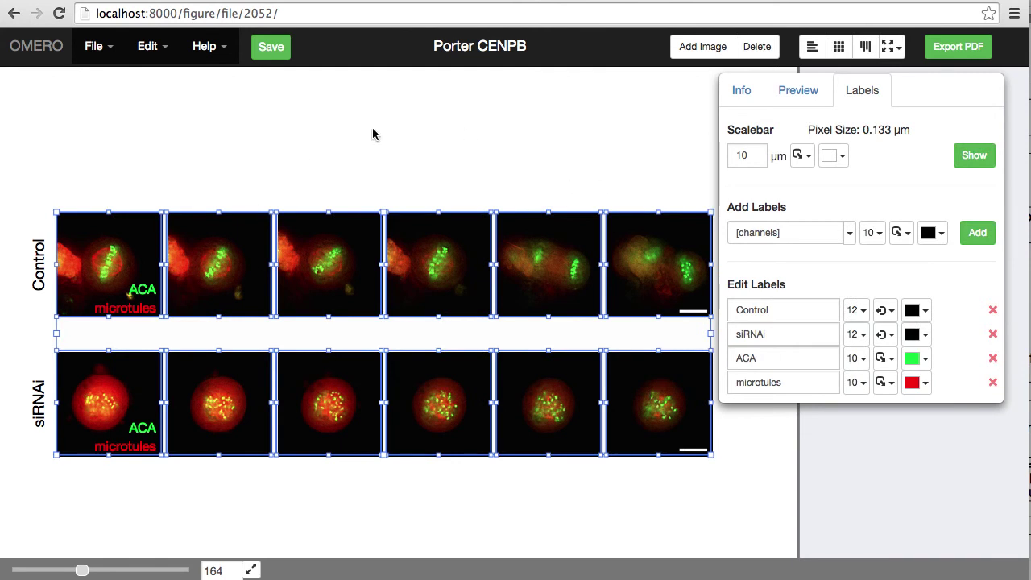
{"action": "left_click", "coordinate": [850, 234]}
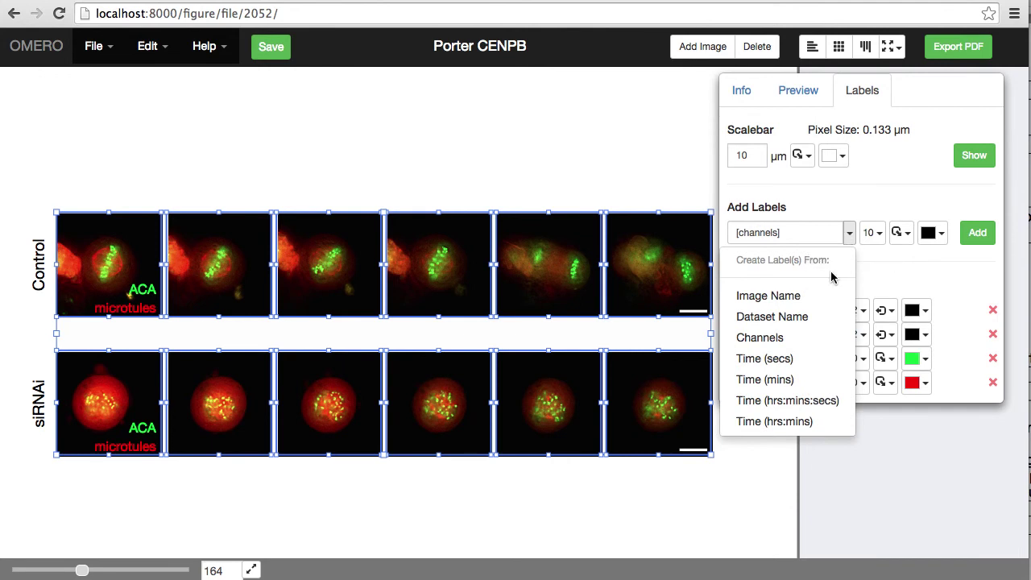
{"action": "left_click", "coordinate": [789, 400]}
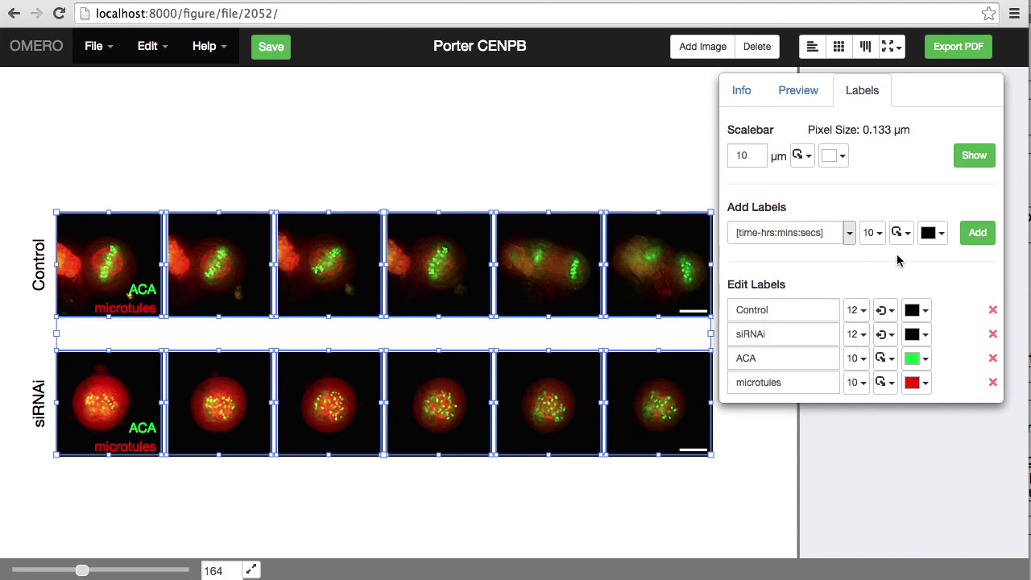
{"action": "left_click", "coordinate": [932, 233]}
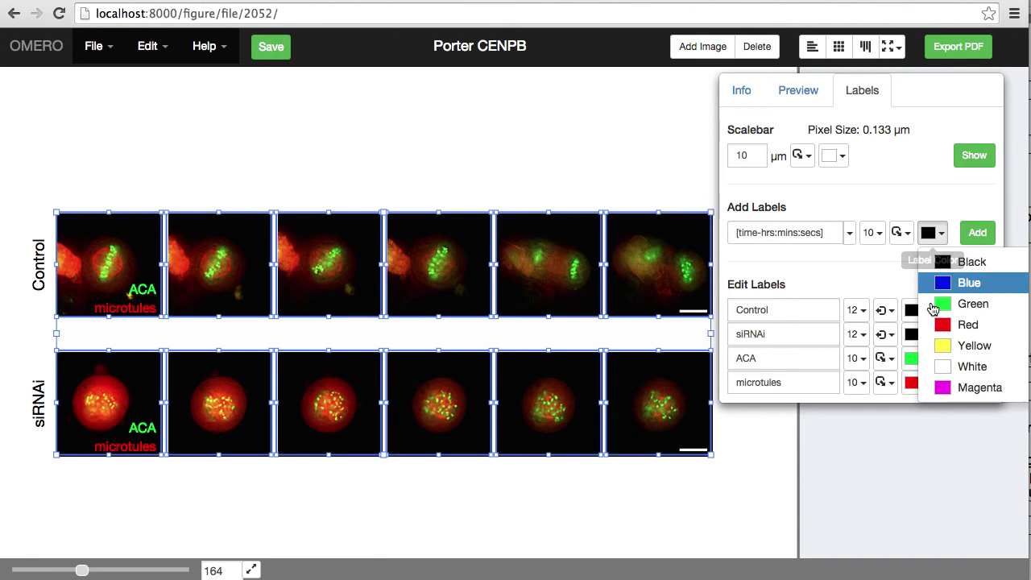
{"action": "left_click", "coordinate": [938, 366]}
{"action": "left_click", "coordinate": [902, 235]}
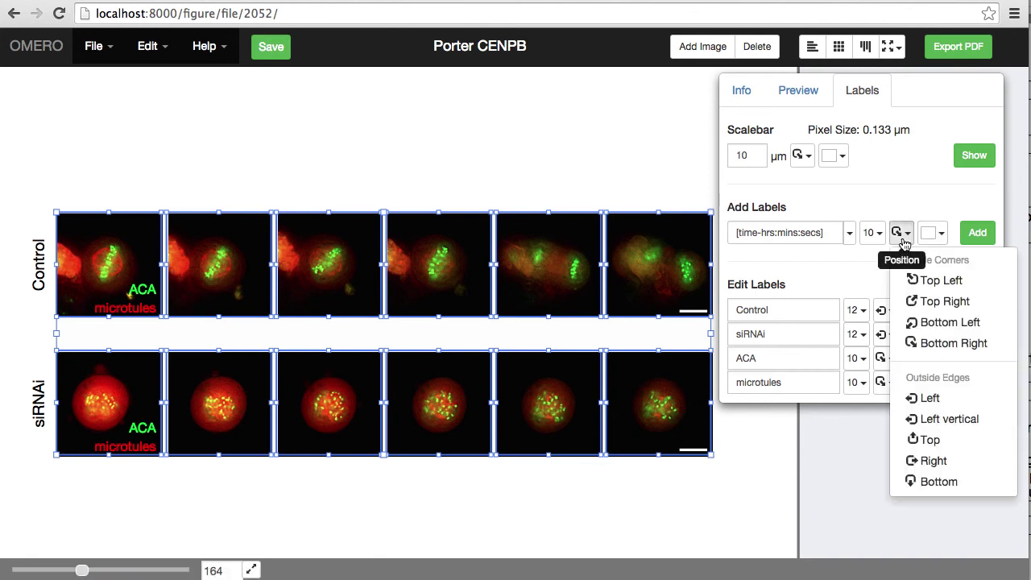
{"action": "left_click", "coordinate": [910, 282]}
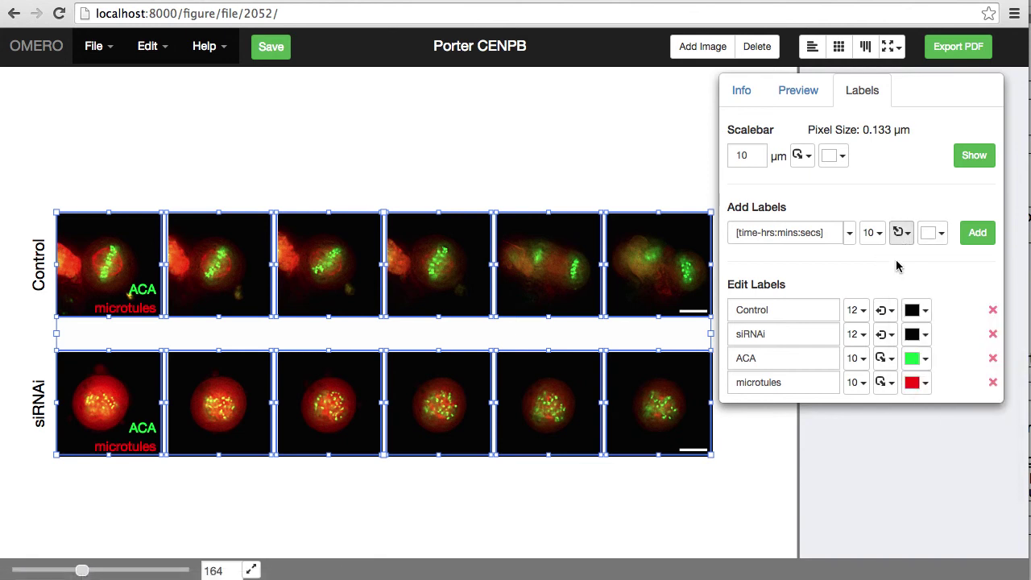
{"action": "left_click", "coordinate": [977, 234]}
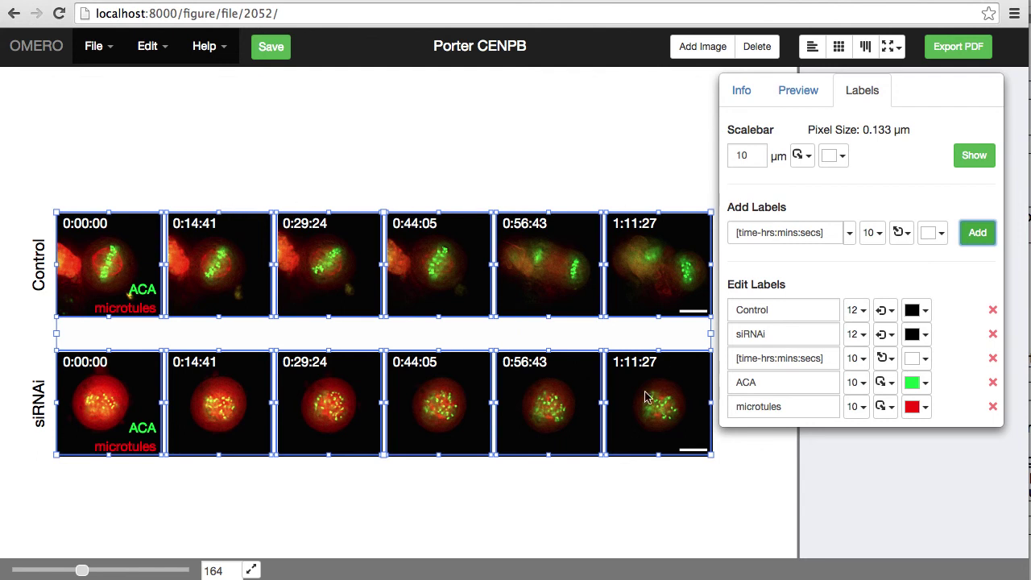
{"action": "left_click", "coordinate": [606, 201]}
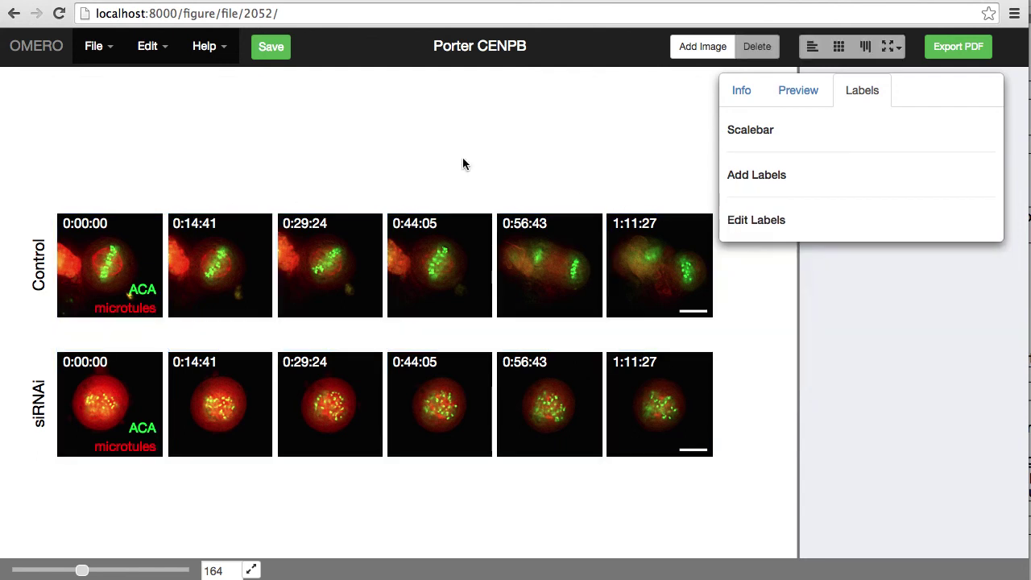
Set the last image of both rows to time point 33 of 40.
{"action": "left_click_drag", "start_coordinate": [644, 200], "coordinate": [656, 439]}
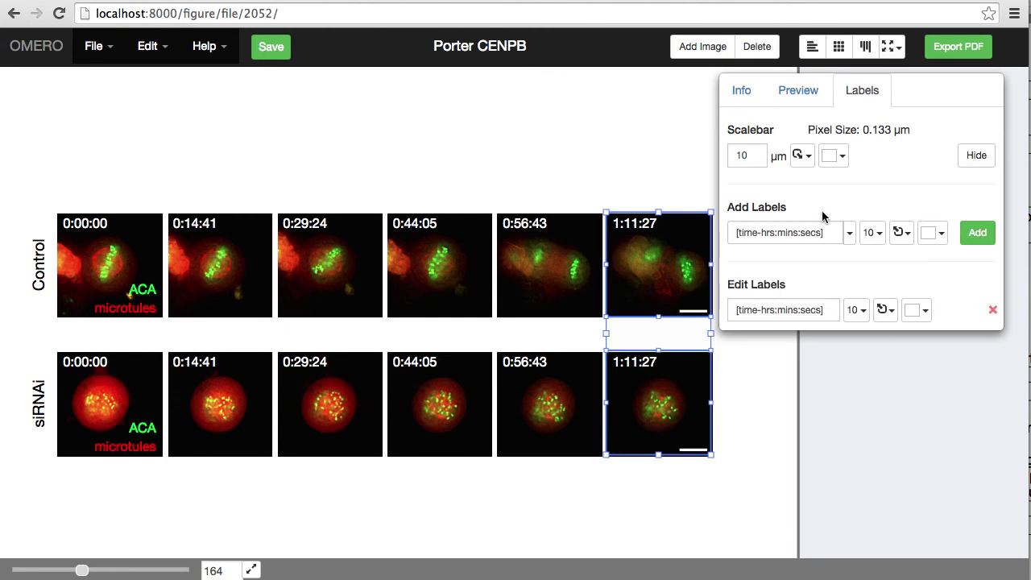
{"action": "left_click", "coordinate": [799, 93]}
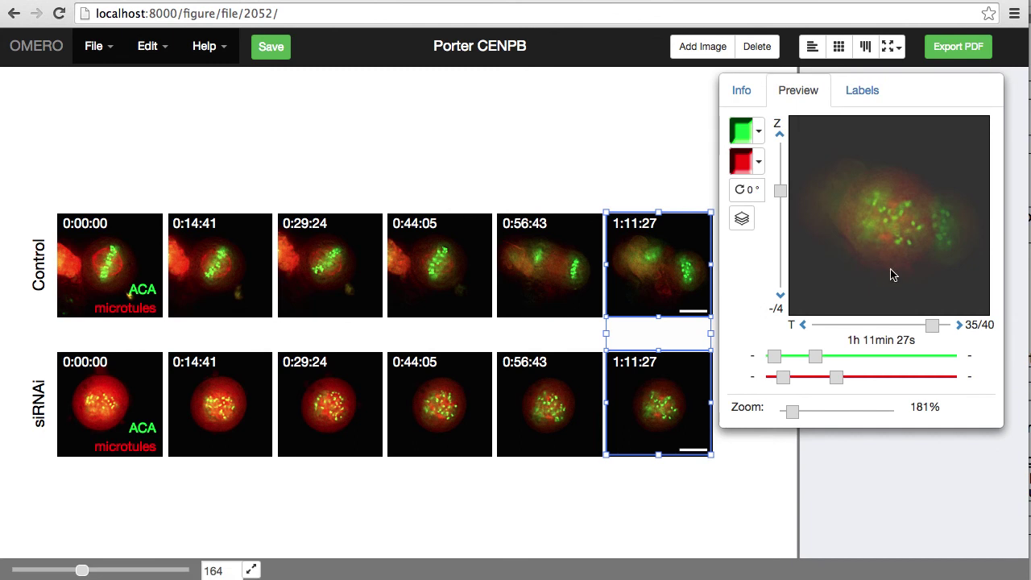
{"action": "left_click_drag", "start_coordinate": [931, 323], "coordinate": [926, 322]}
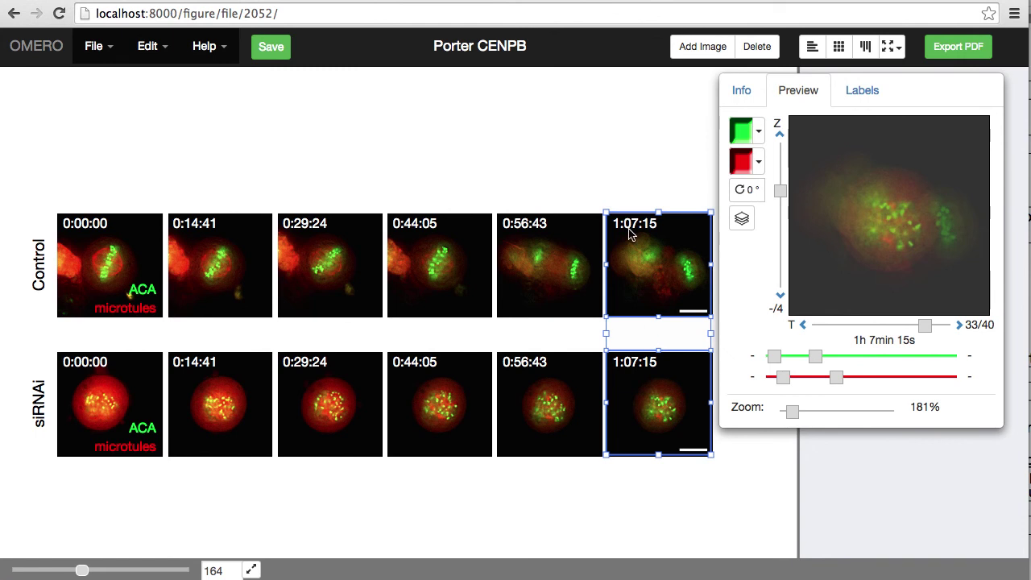
Zoom the image content of all twelve panels to 314% and clear the selection.
{"action": "left_click_drag", "start_coordinate": [115, 193], "coordinate": [648, 405]}
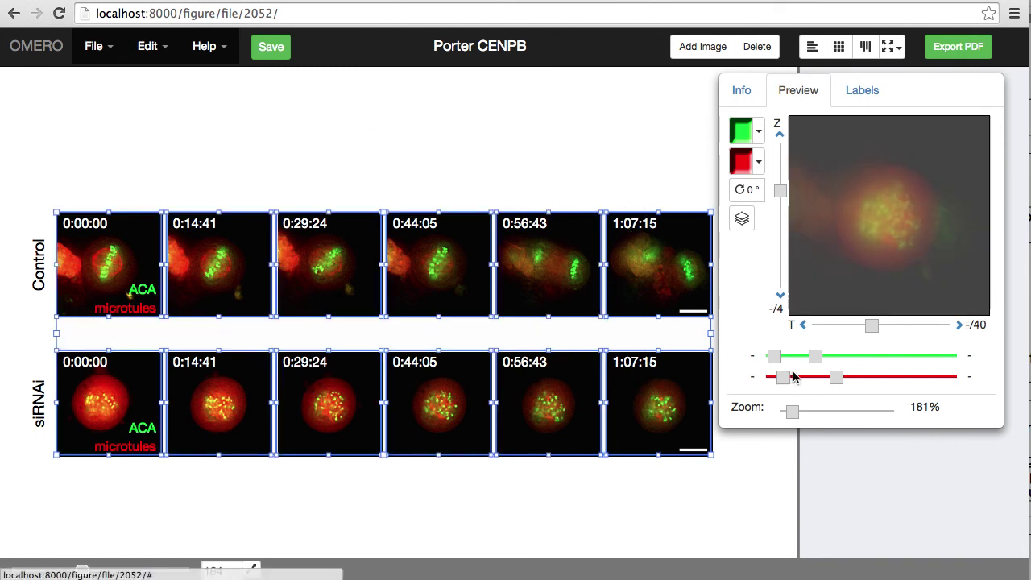
{"action": "left_click_drag", "start_coordinate": [793, 413], "coordinate": [811, 418]}
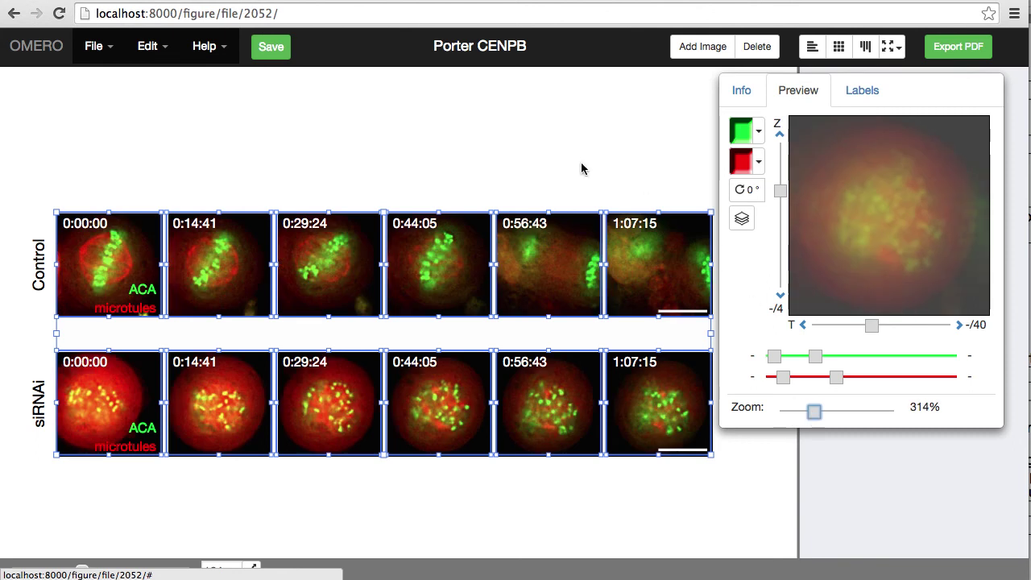
{"action": "left_click", "coordinate": [516, 177]}
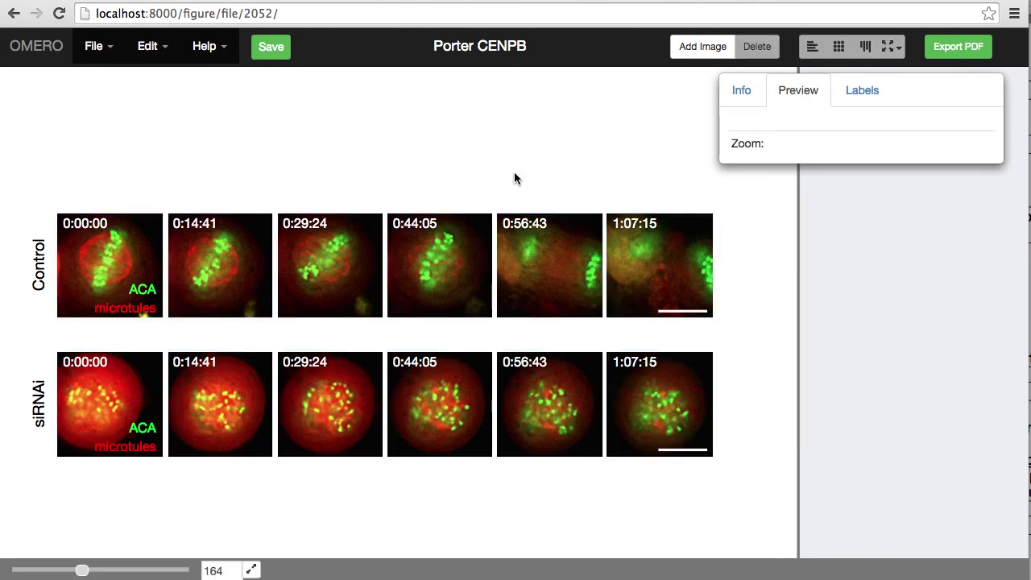